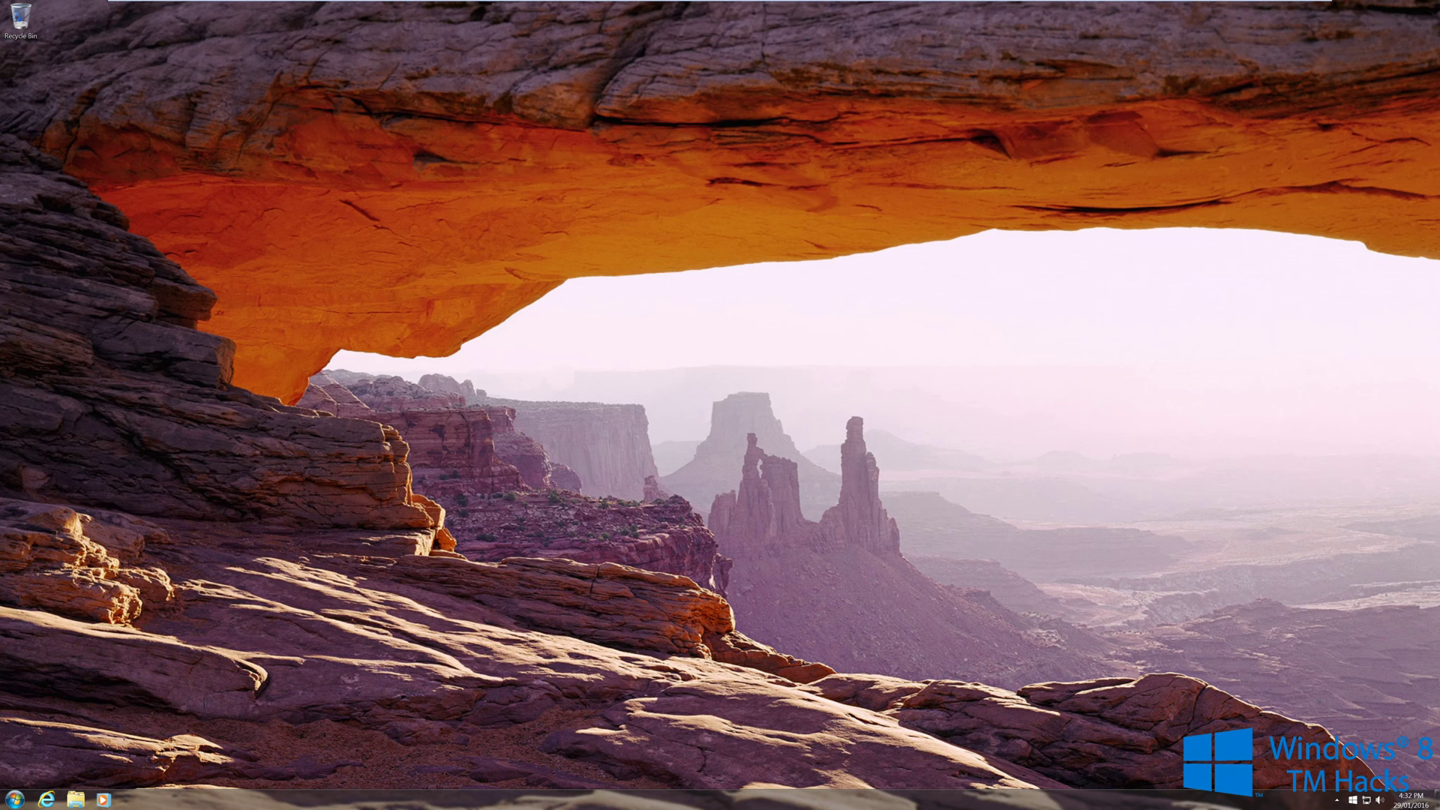
Show the Windows Update history of installed updates via Control Panel's System and Security
{"action": "key", "text": "super"}
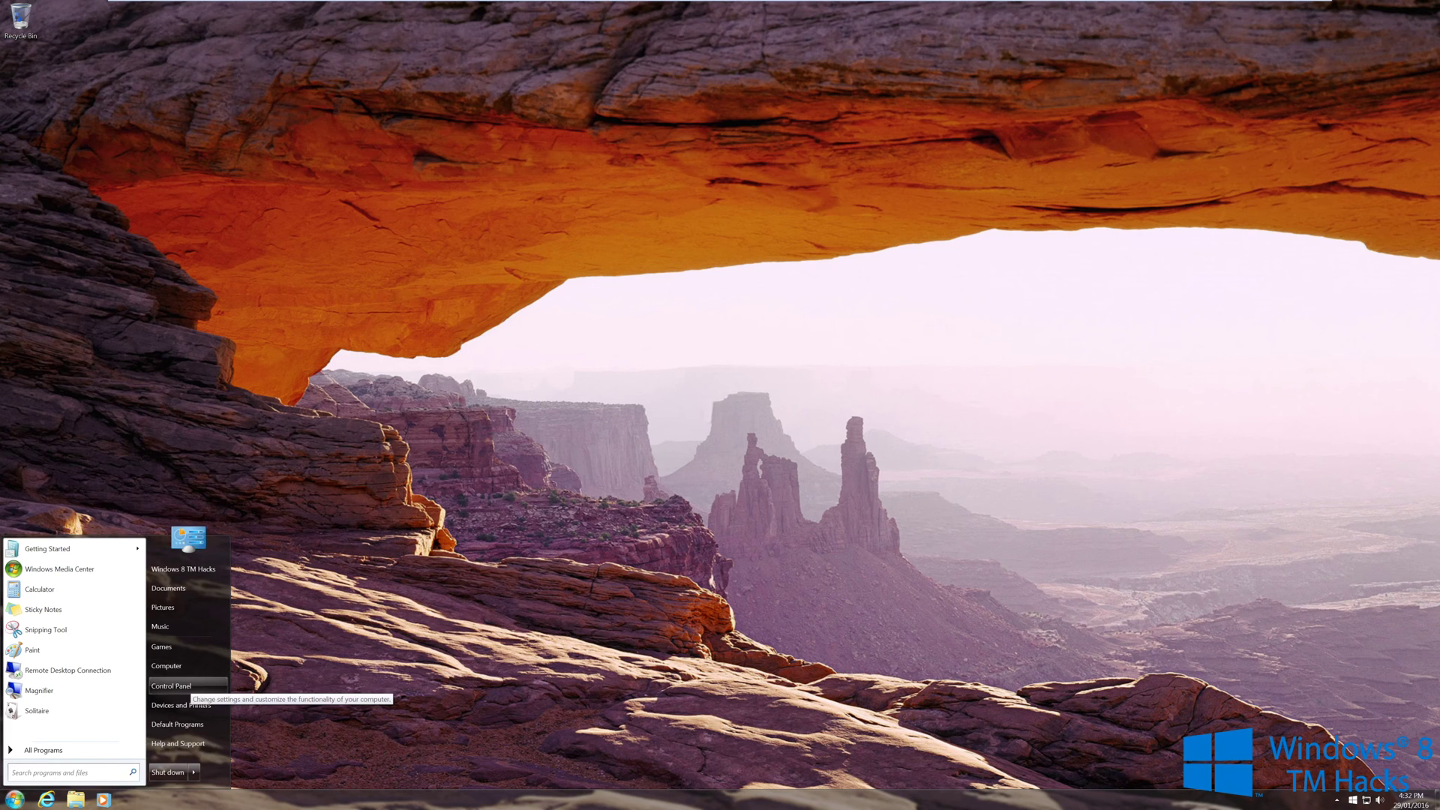
{"action": "left_click", "coordinate": [188, 685]}
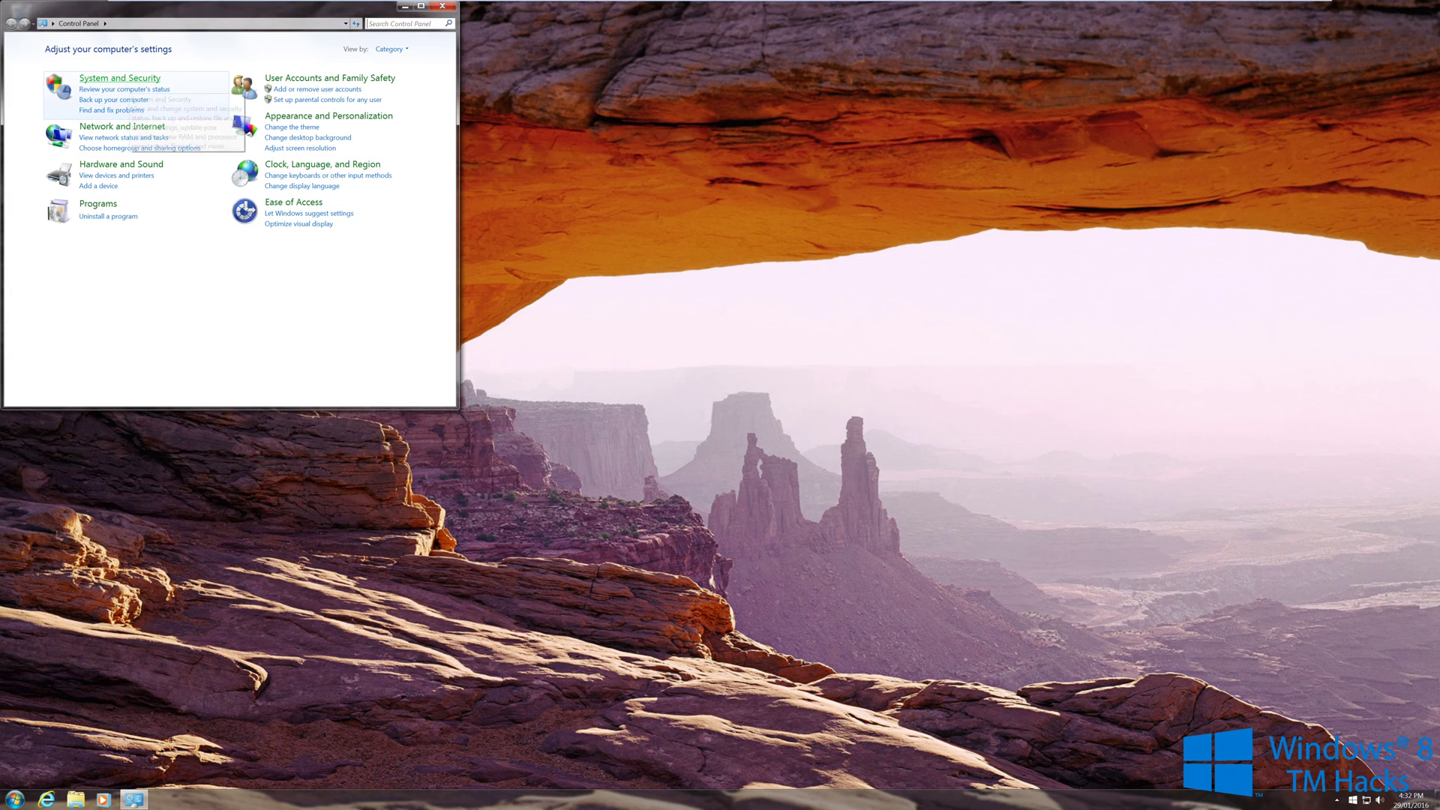
{"action": "left_click", "coordinate": [124, 80]}
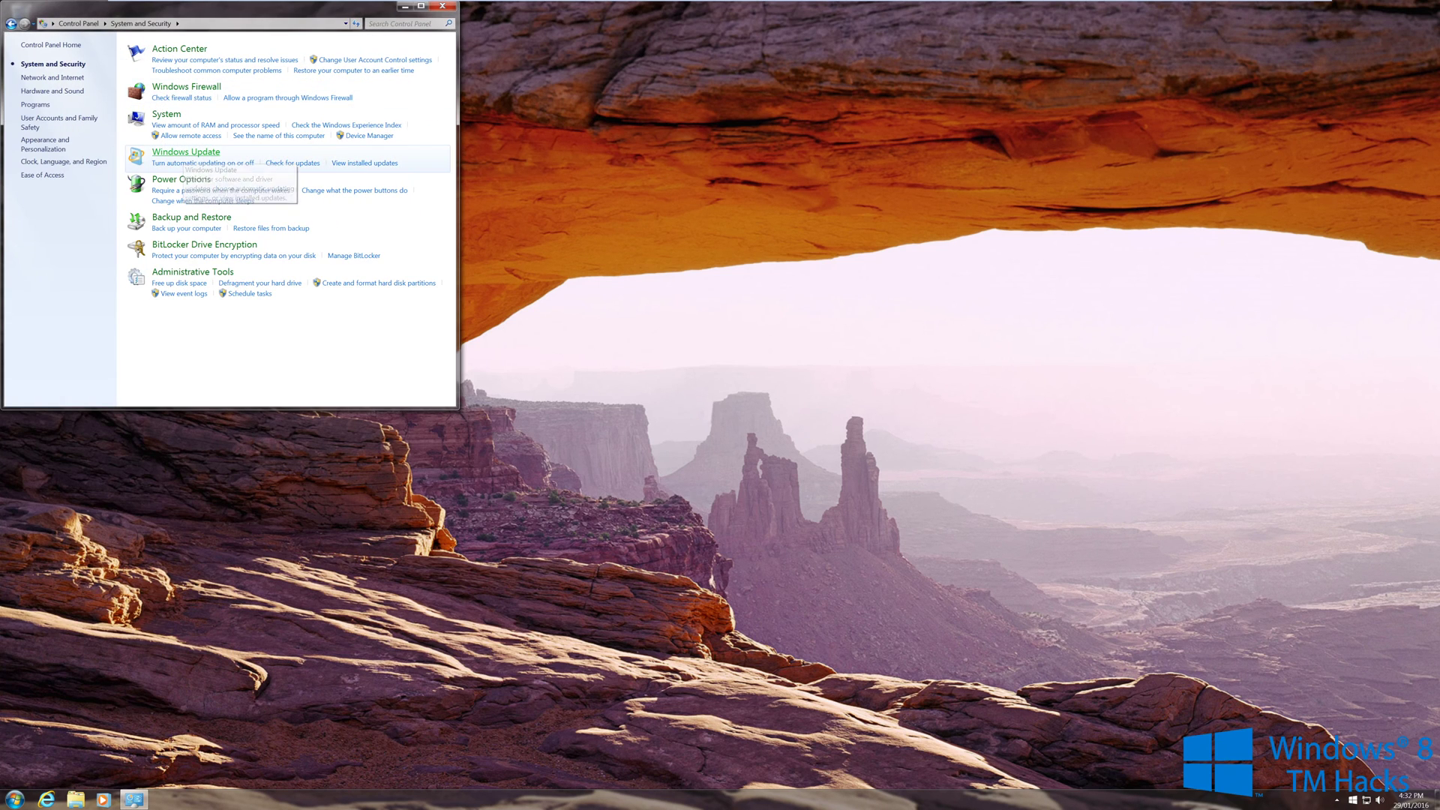
{"action": "left_click", "coordinate": [183, 152]}
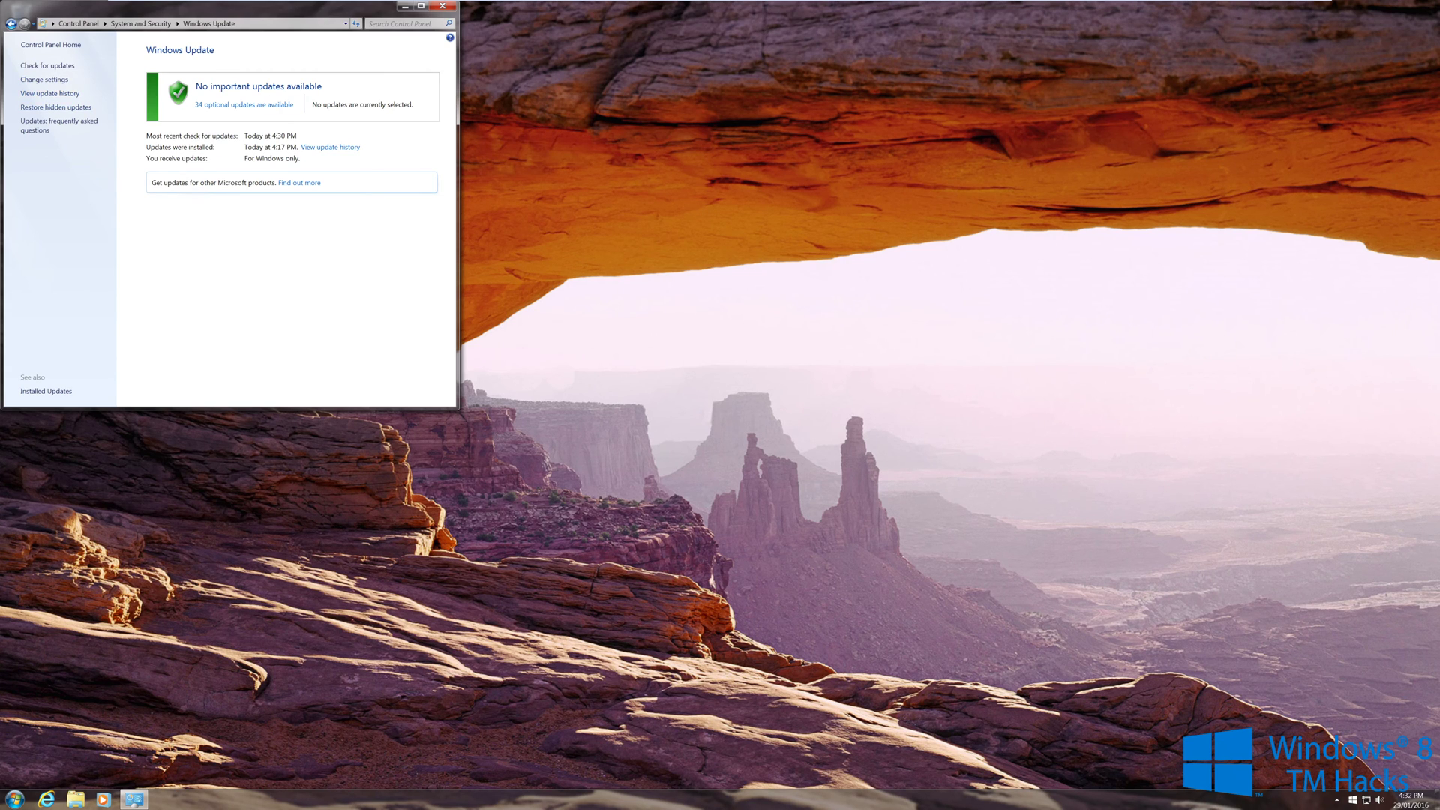
{"action": "left_click", "coordinate": [50, 93]}
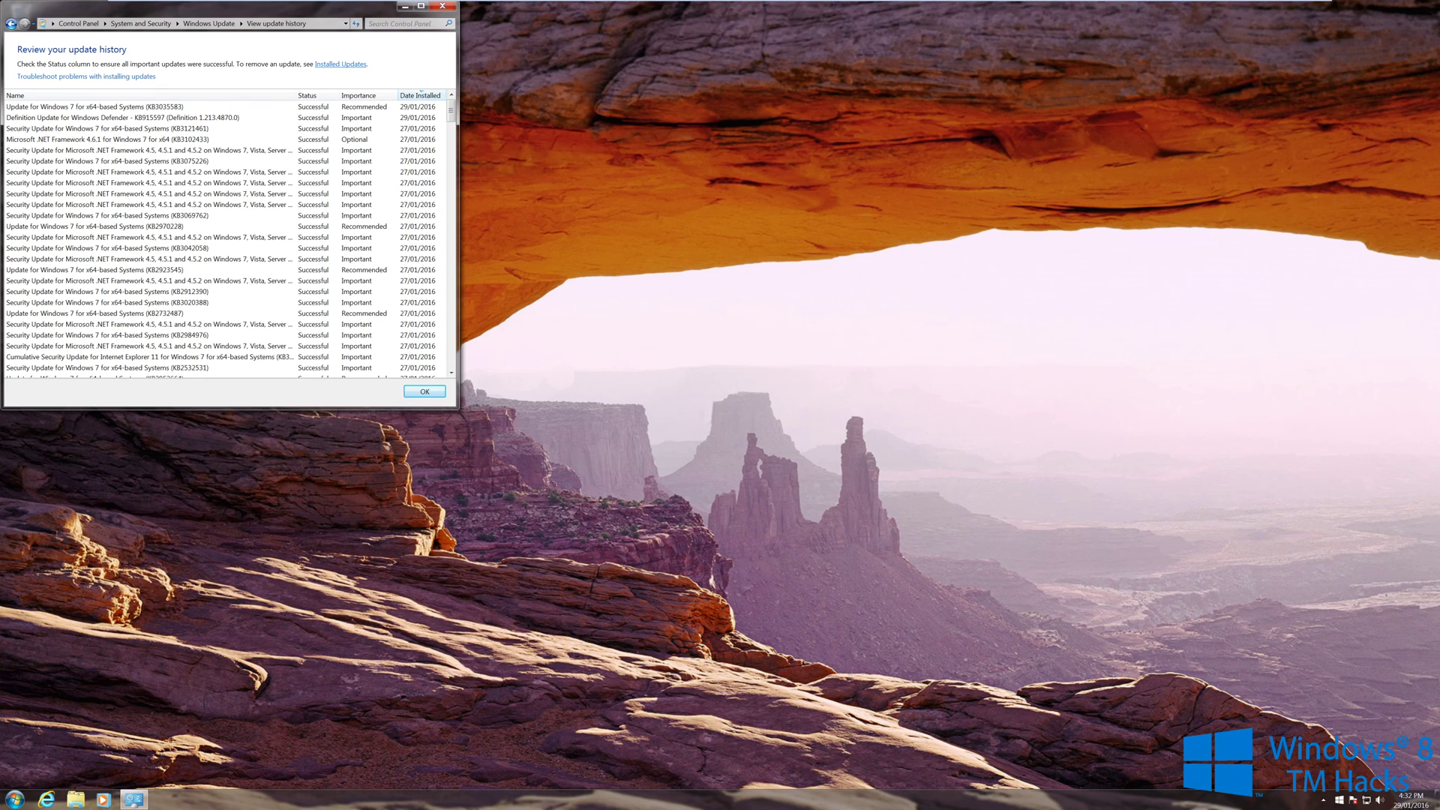
Filter Installed Updates by '3035583' and select the Update for Microsoft Windows (KB3035583)
{"action": "left_click", "coordinate": [340, 64]}
{"action": "type", "text": "KB"}
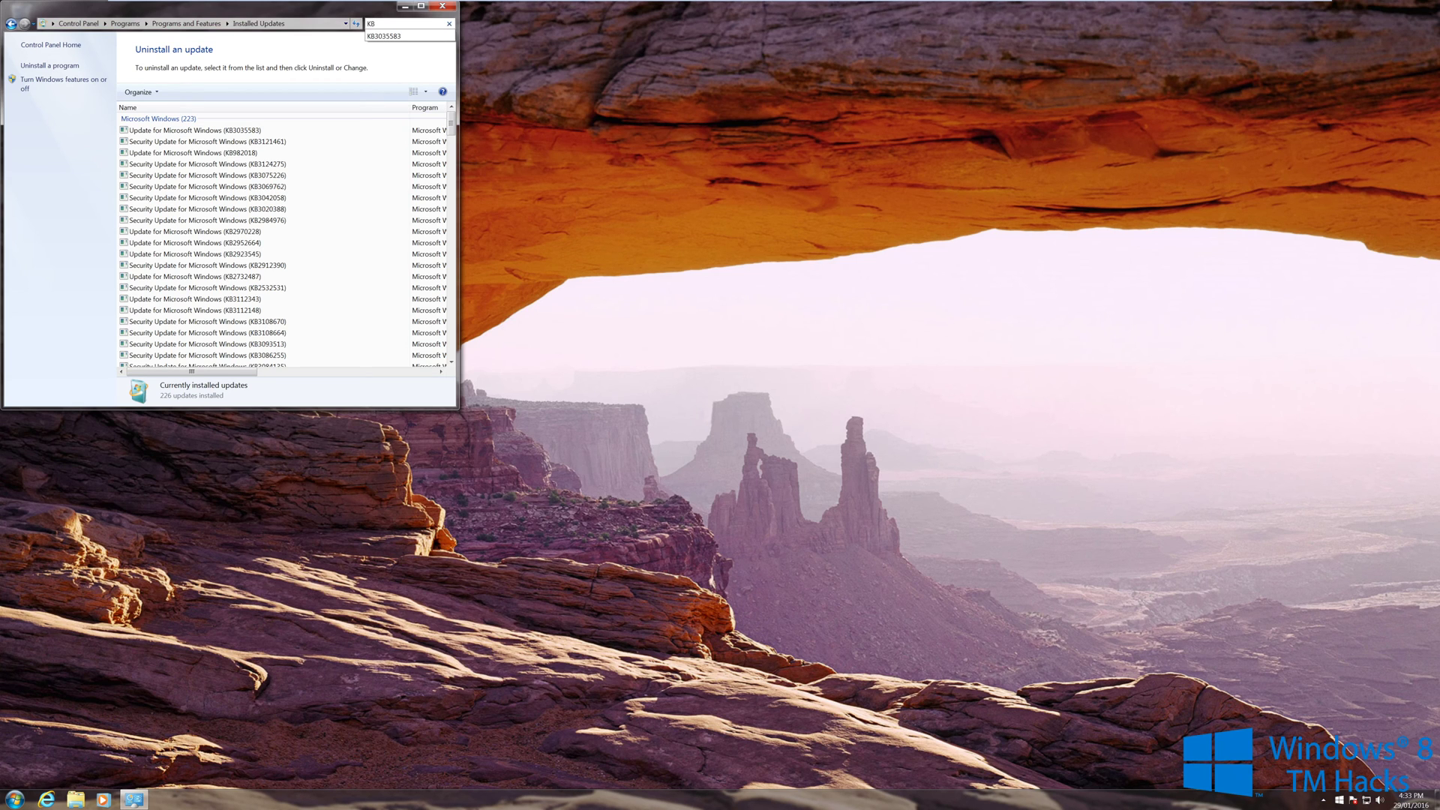
{"action": "type", "text": "30"}
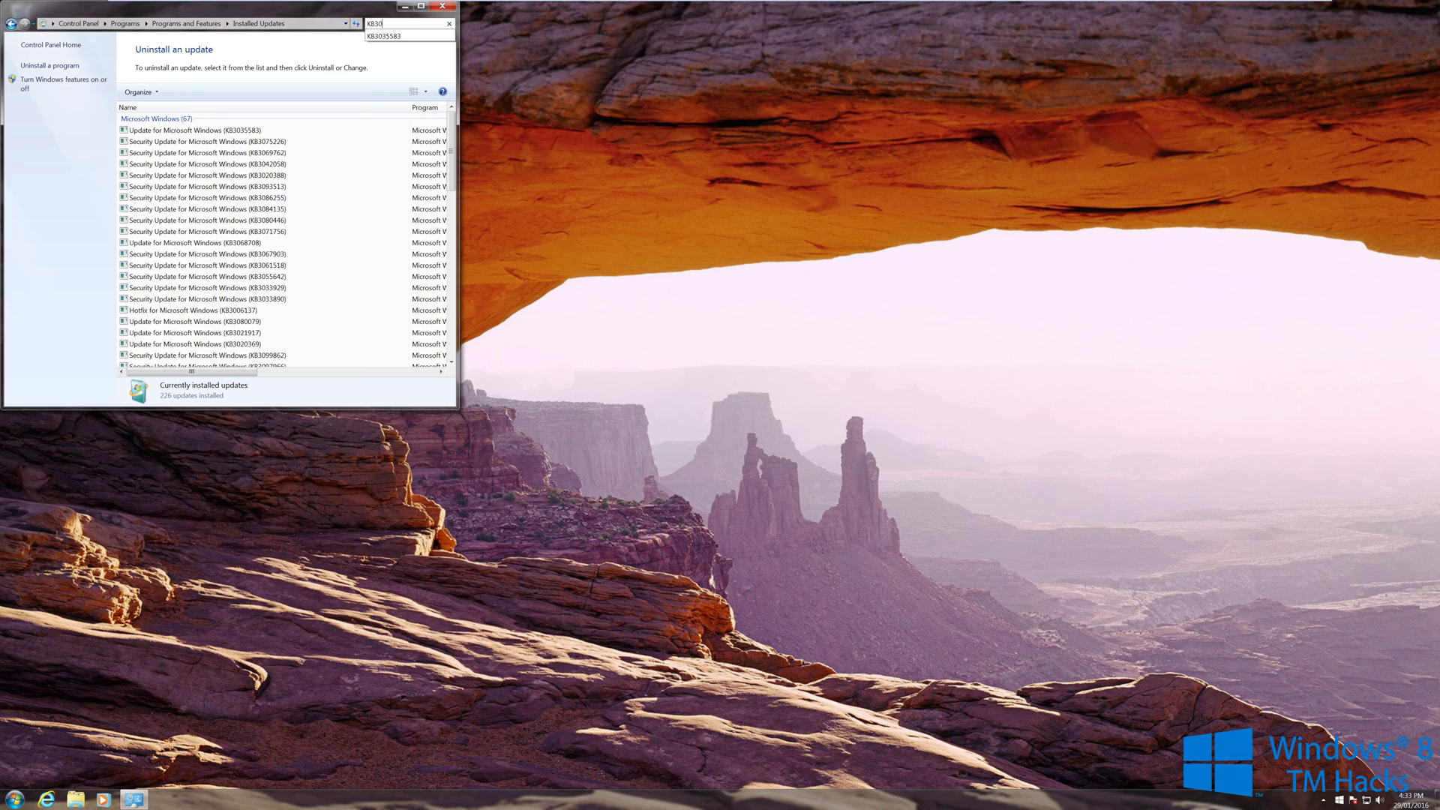
{"action": "type", "text": "3"}
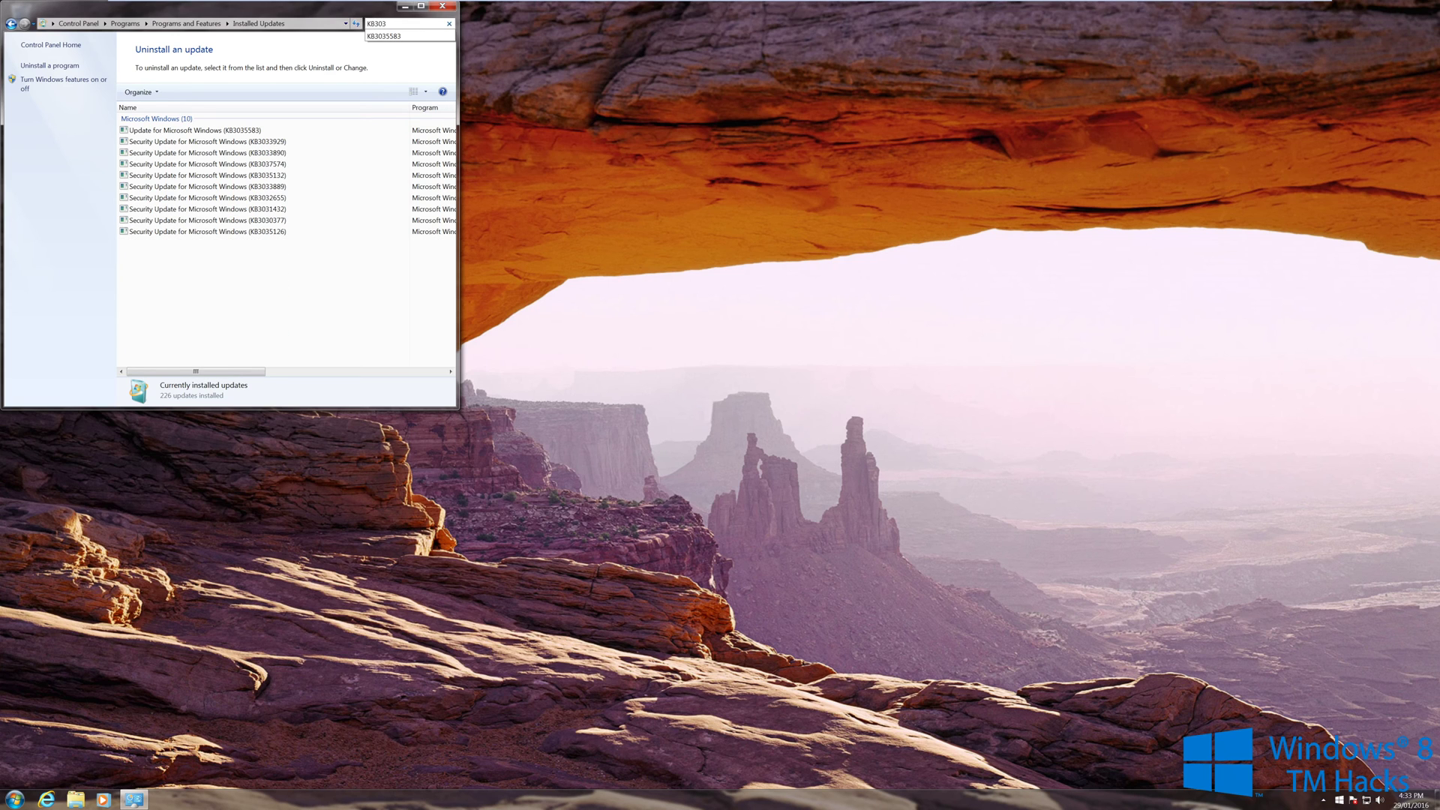
{"action": "type", "text": "5583"}
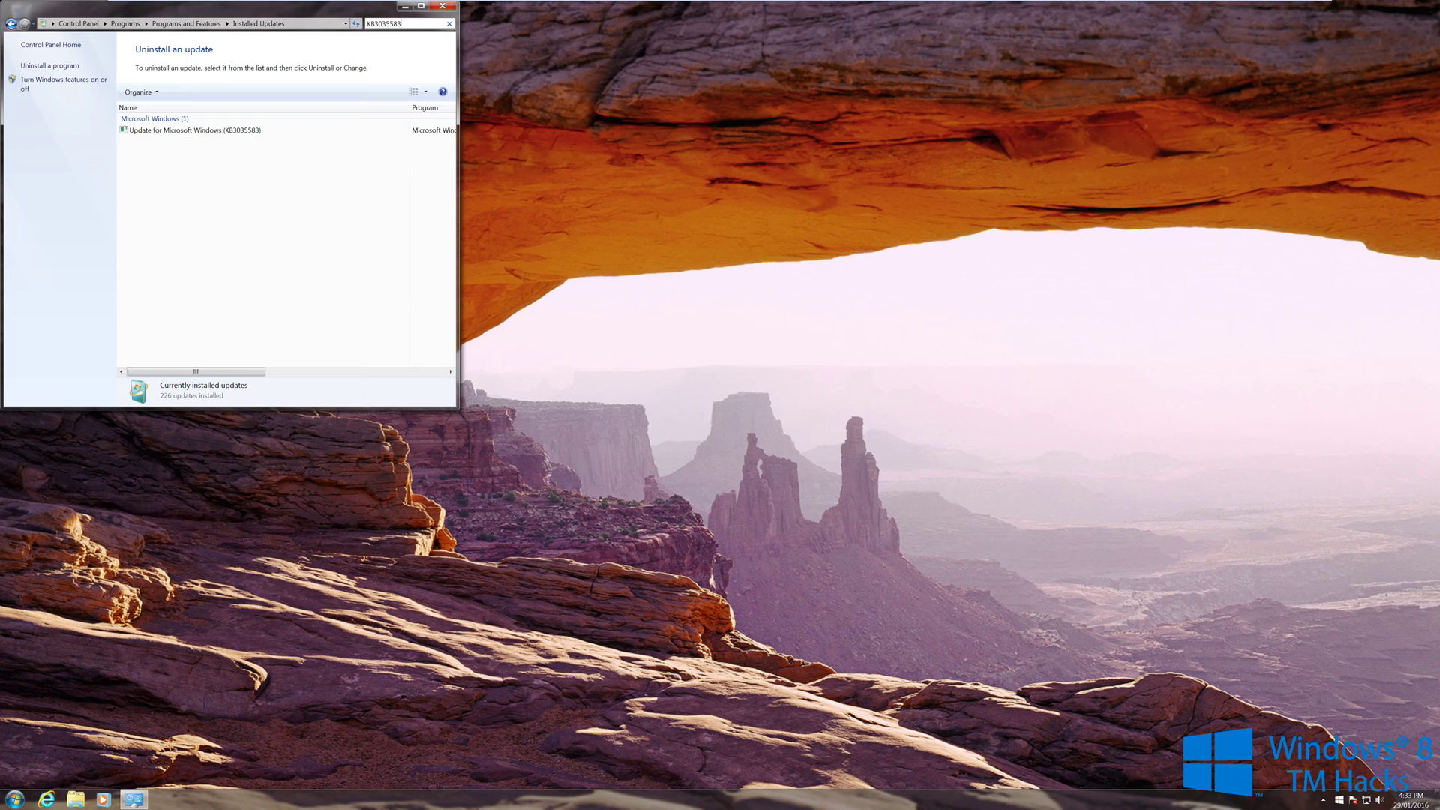
{"action": "left_click", "coordinate": [192, 130]}
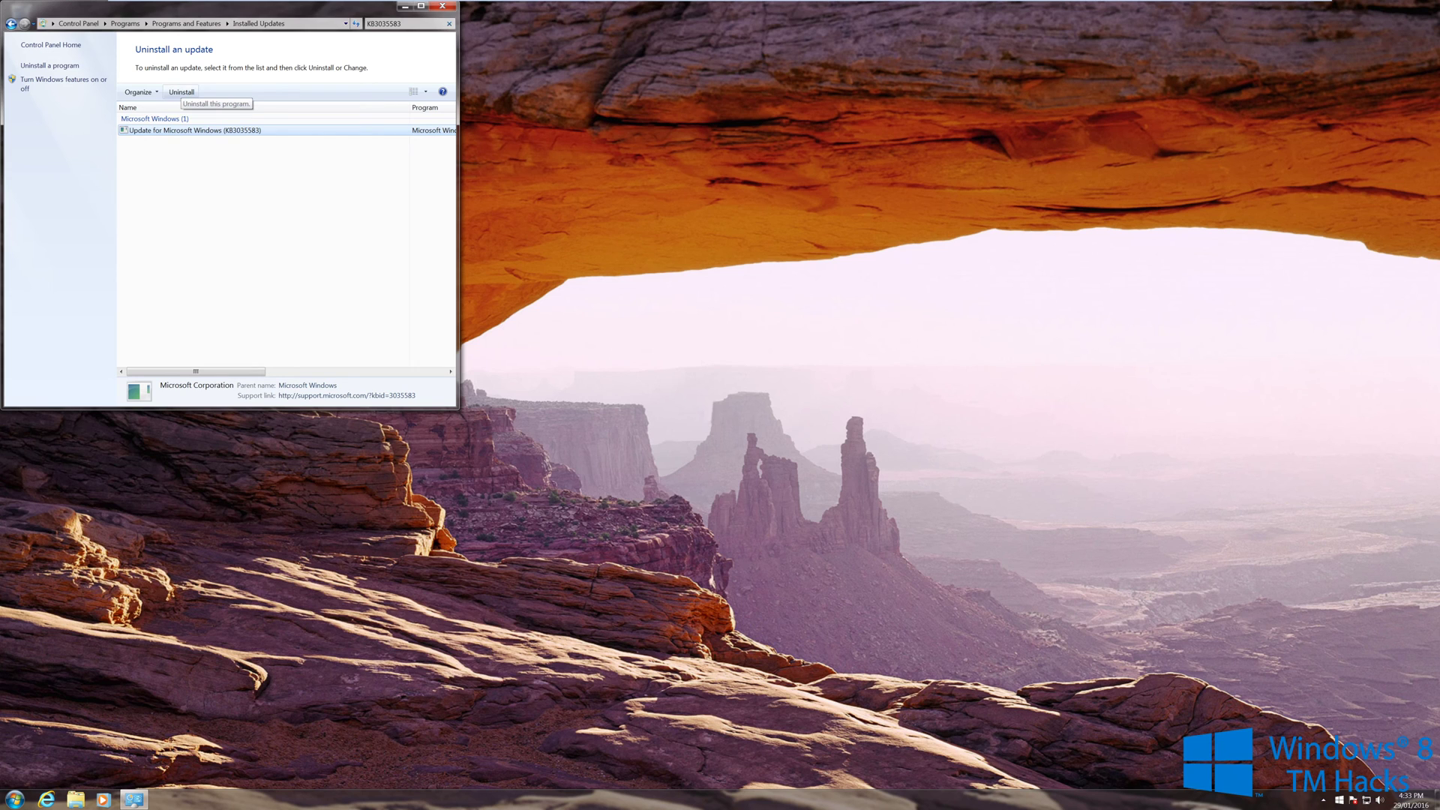
Uninstall KB3035583, confirm the removal, and restart the computer now
{"action": "left_click", "coordinate": [182, 92]}
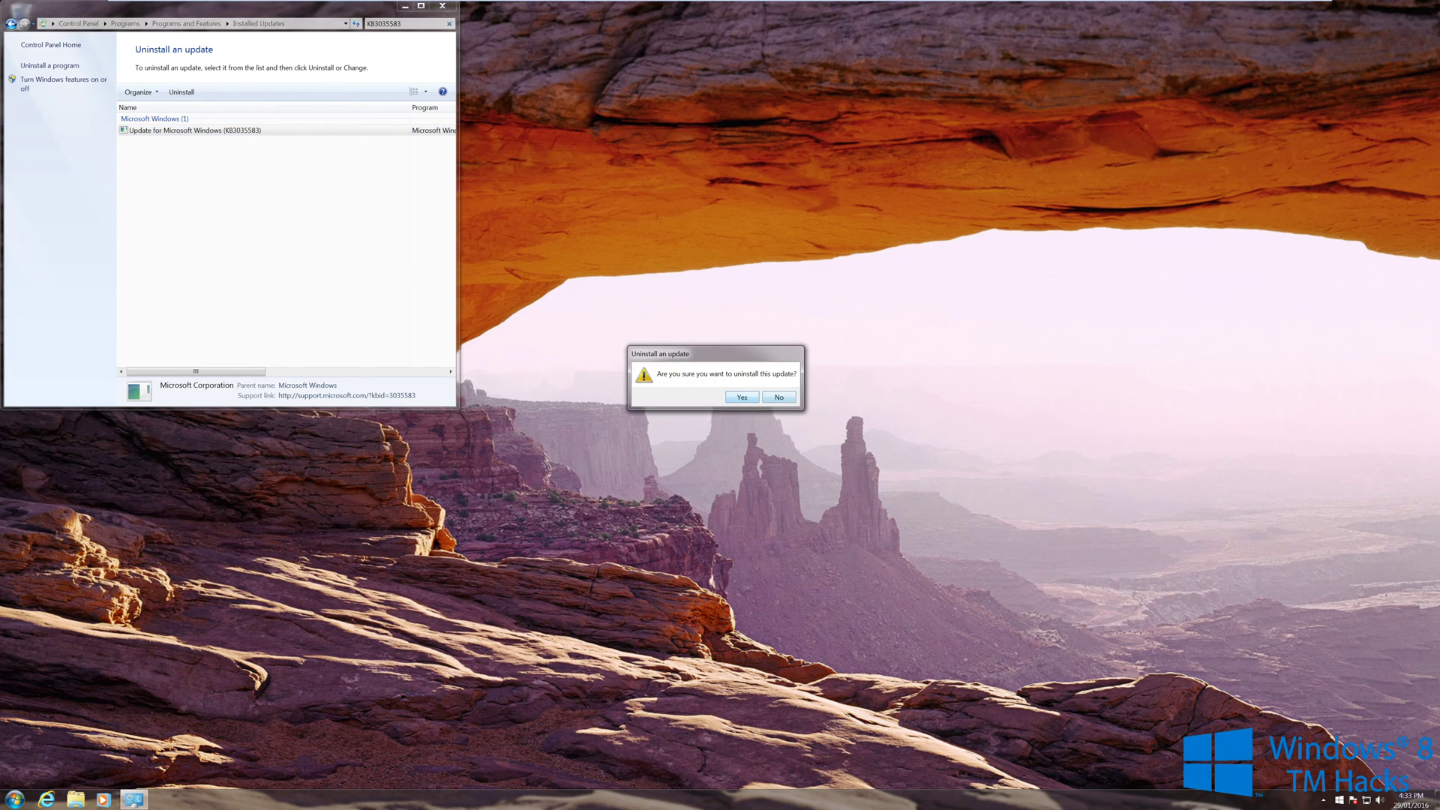
{"action": "key", "text": "Return"}
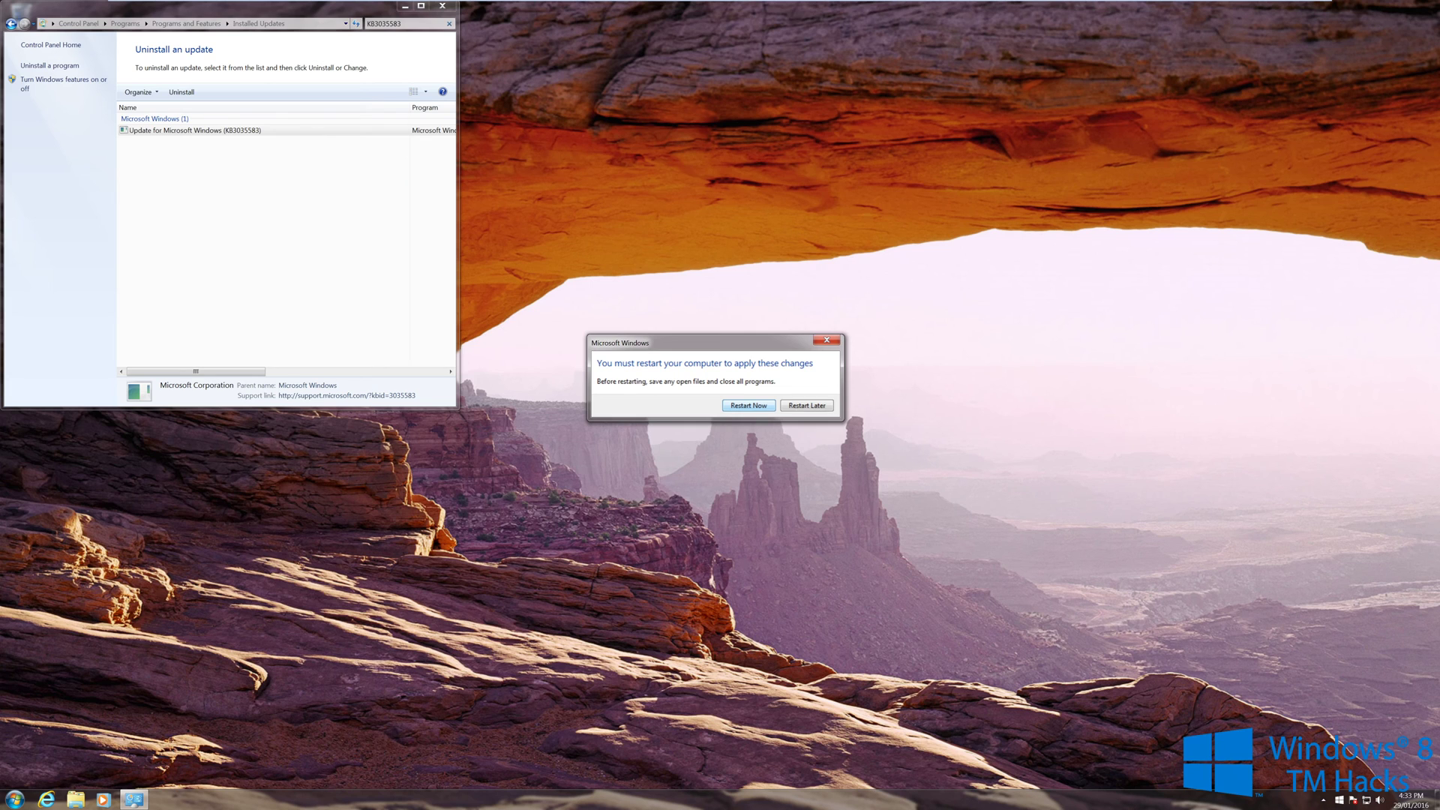
{"action": "key", "text": "Escape"}
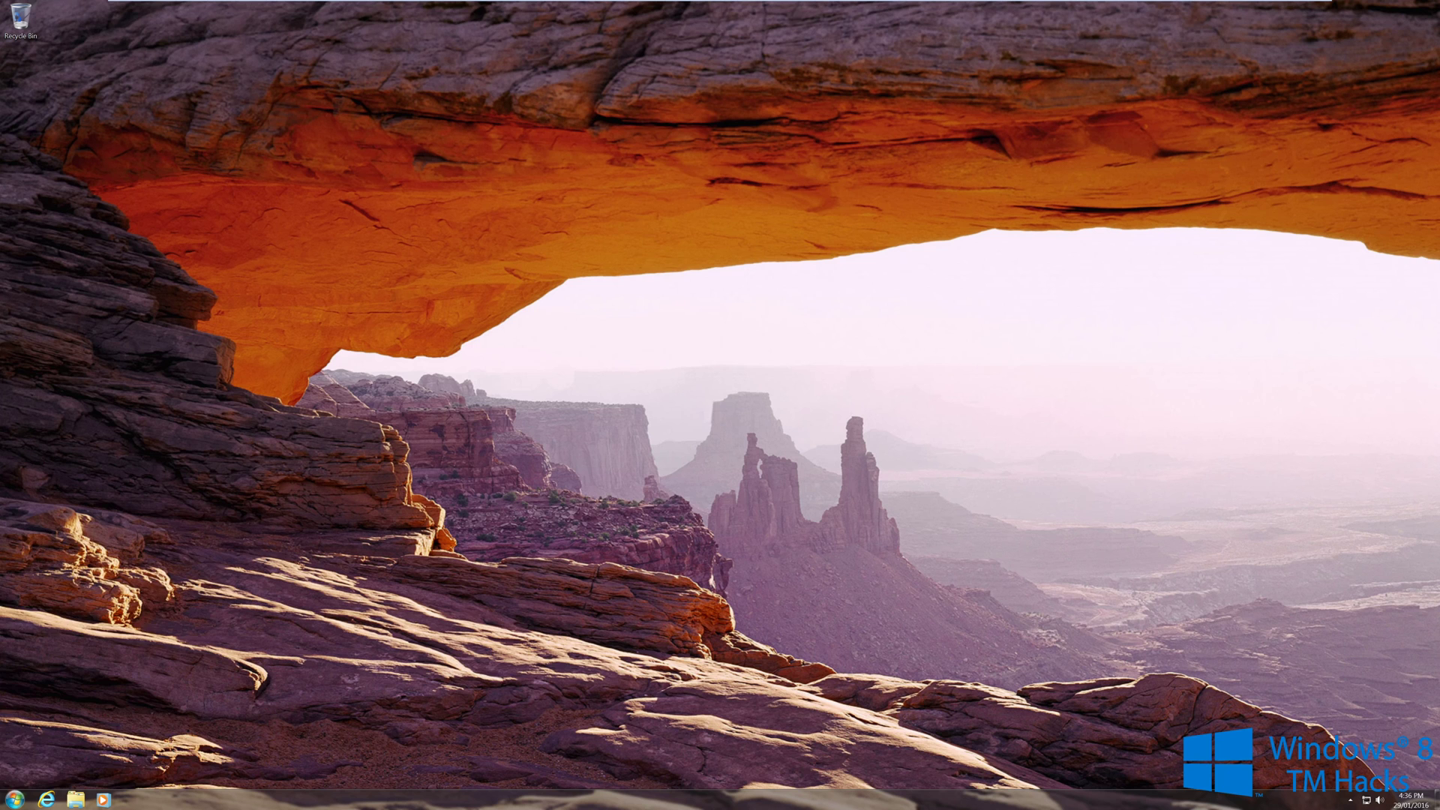
Go to Windows Update under System and Security and check for updates
{"action": "left_click", "coordinate": [15, 799]}
{"action": "key", "text": "Return"}
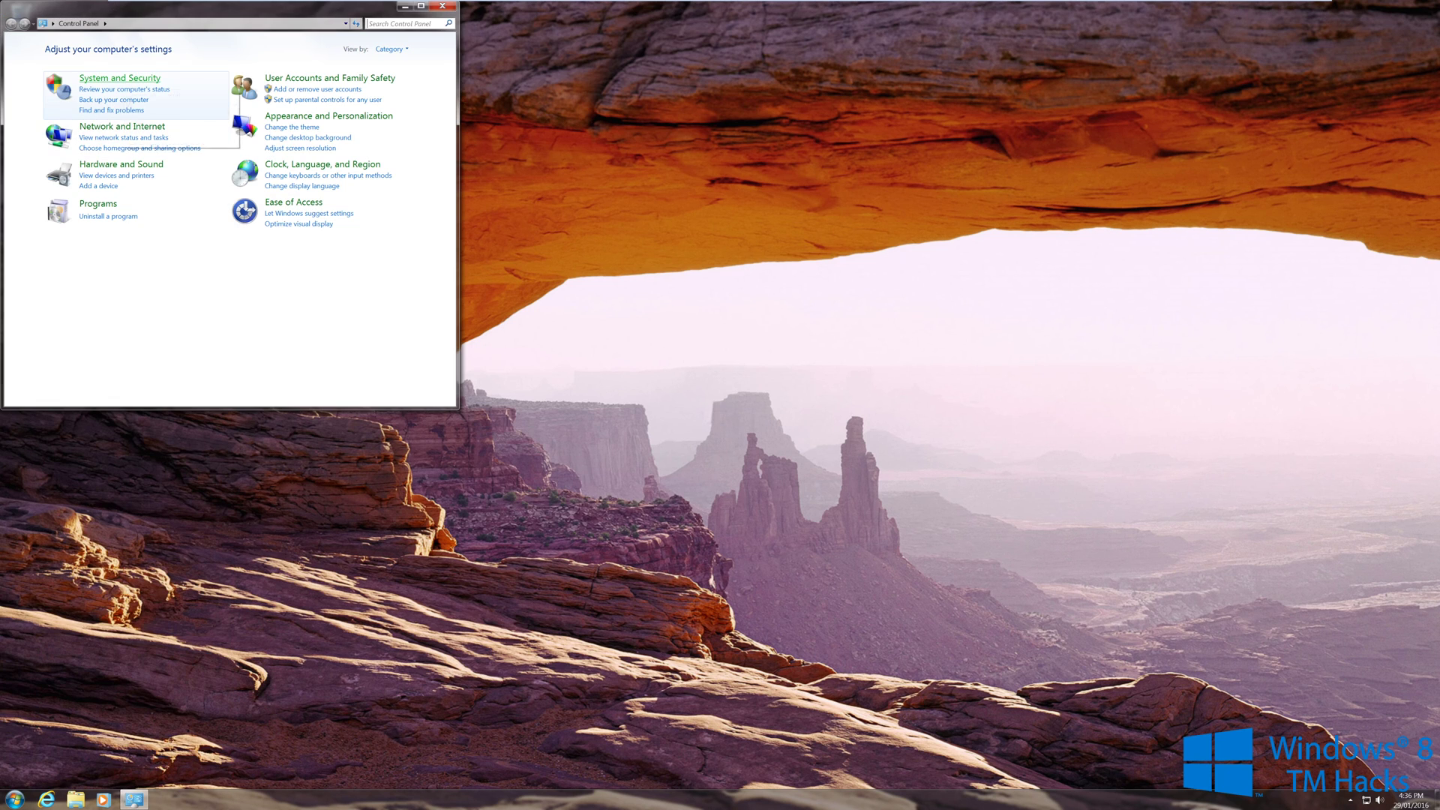
{"action": "left_click", "coordinate": [120, 78]}
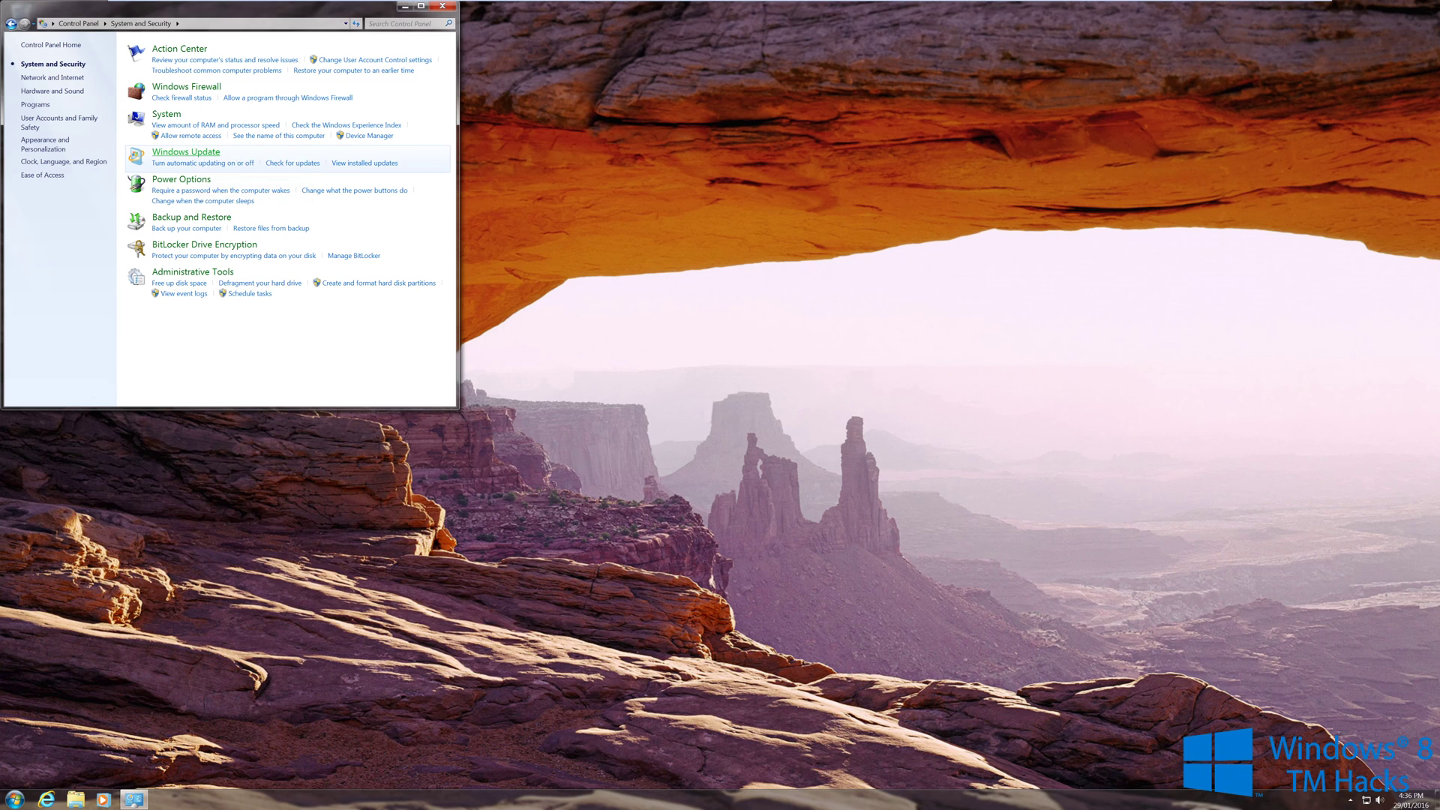
{"action": "left_click", "coordinate": [186, 152]}
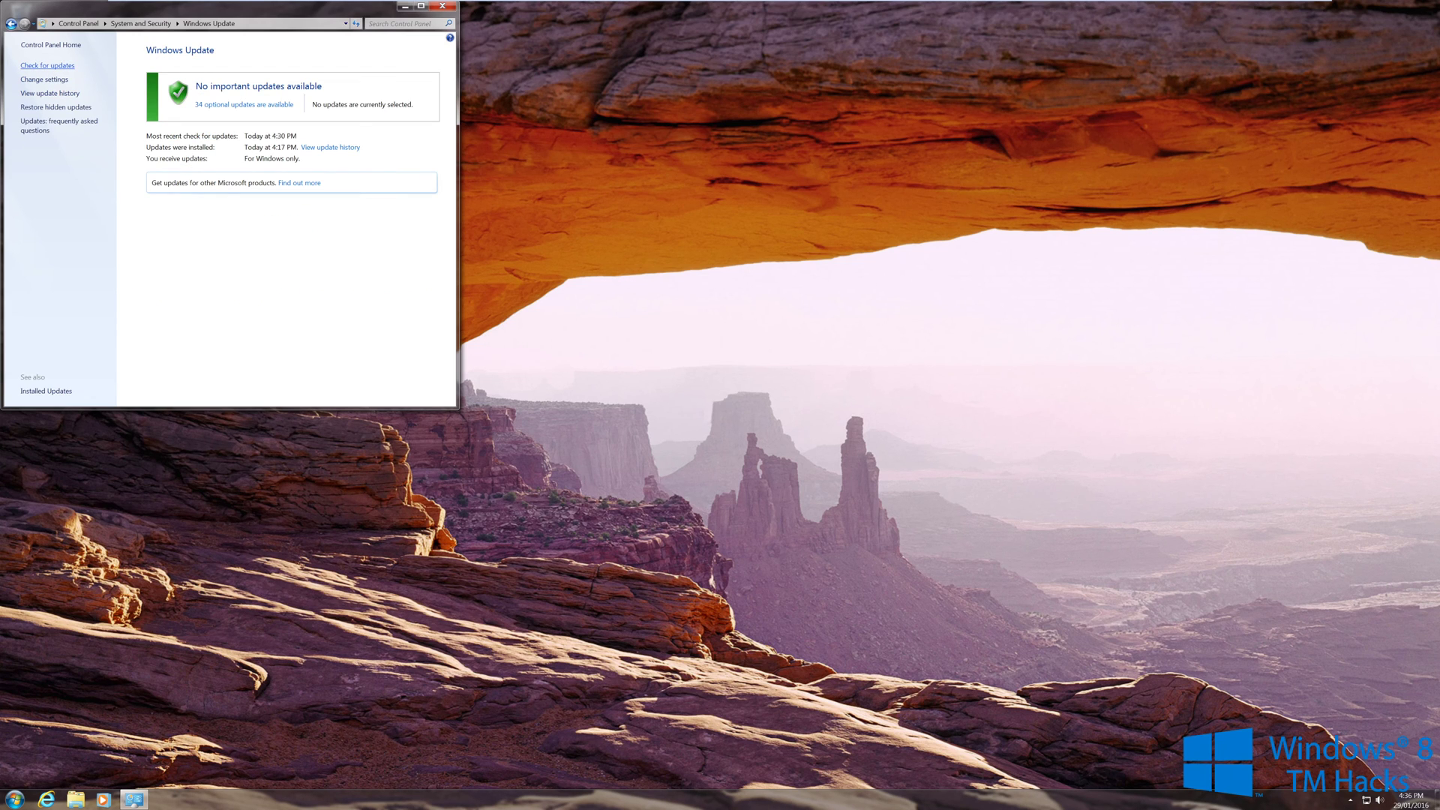
{"action": "left_click", "coordinate": [47, 65]}
Hide the KB3035583 update in the optional updates list
{"action": "left_click", "coordinate": [244, 105]}
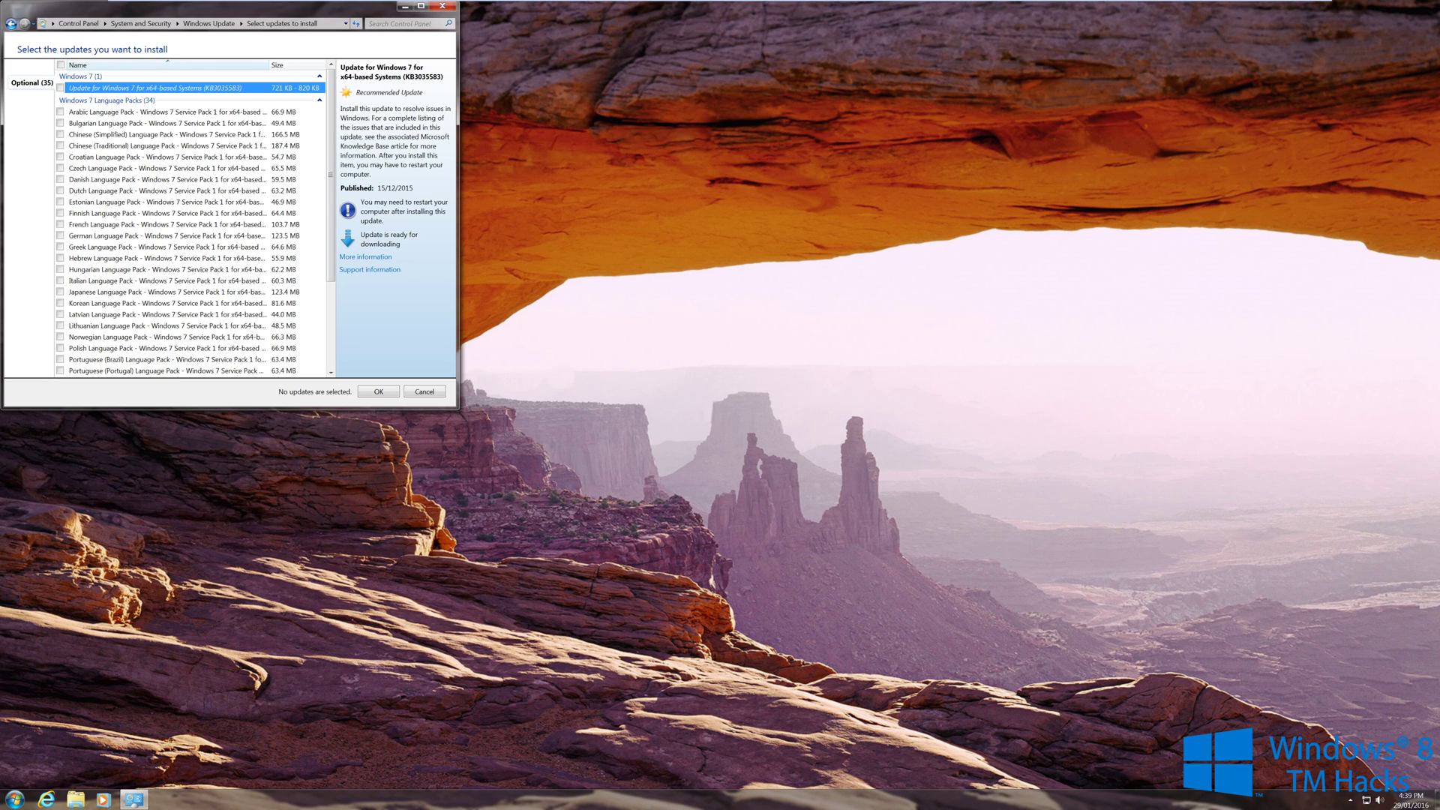
{"action": "right_click", "coordinate": [219, 89]}
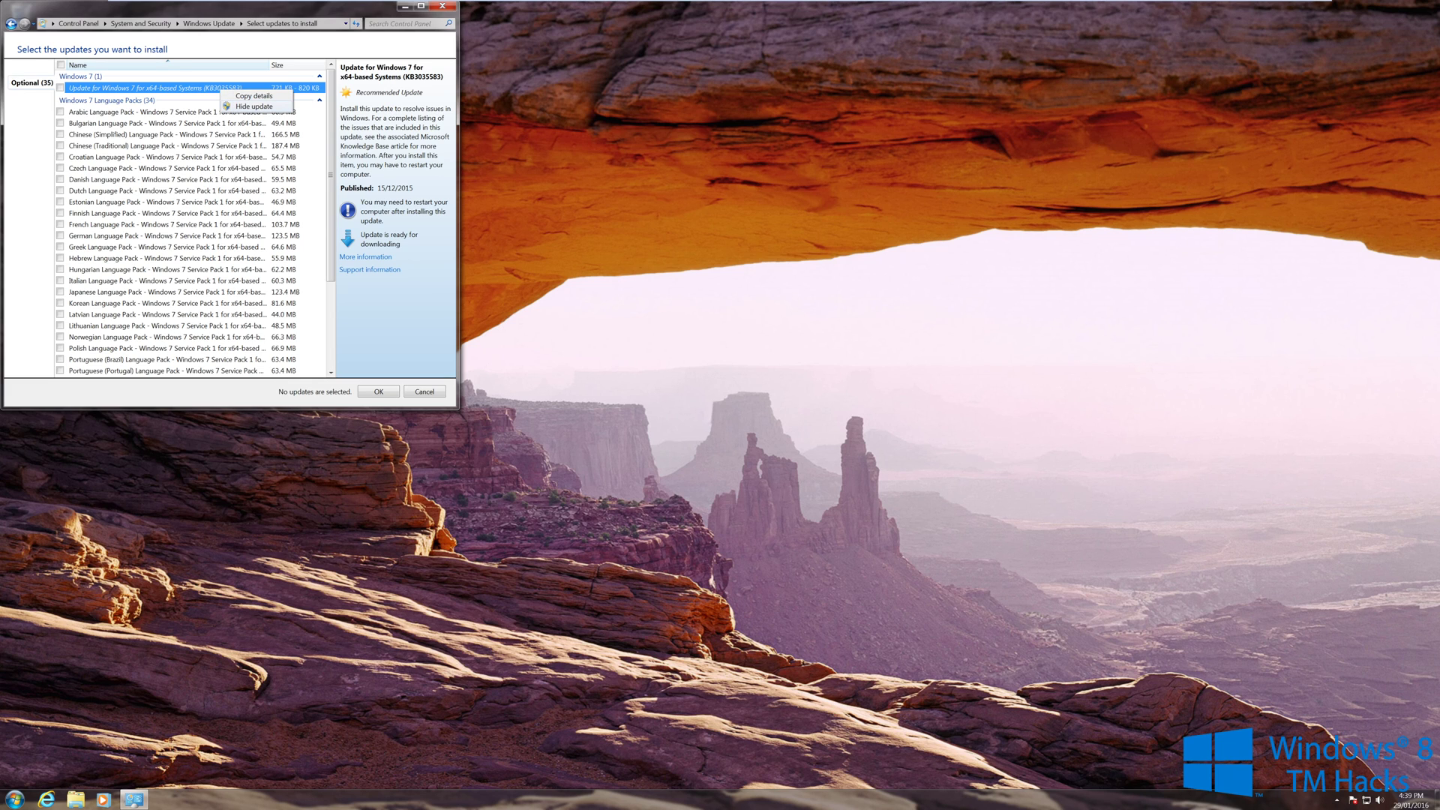
{"action": "key", "text": "Escape"}
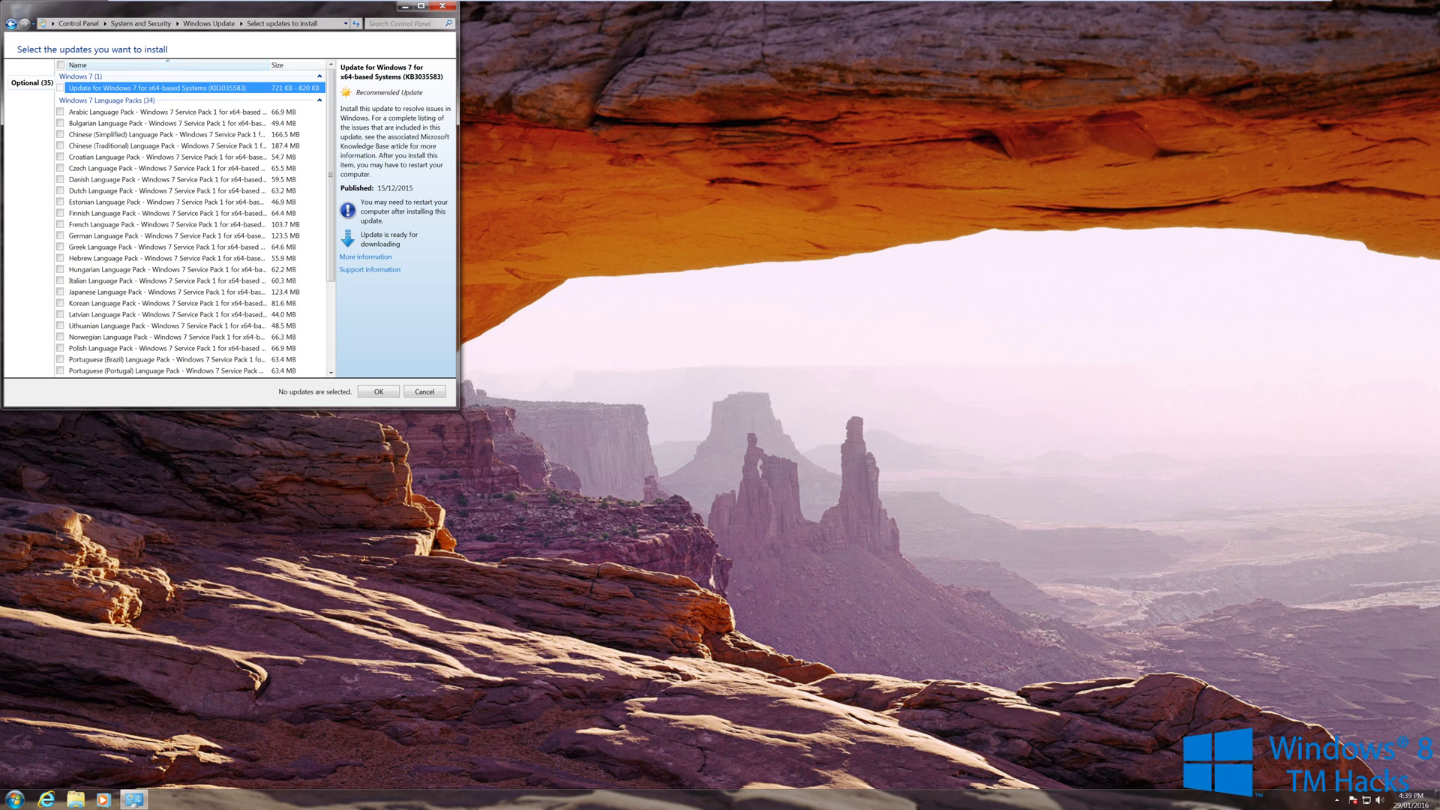
Apply the optional updates change, confirm KB3035583 is gone, and close Control Panel
{"action": "left_click", "coordinate": [12, 24]}
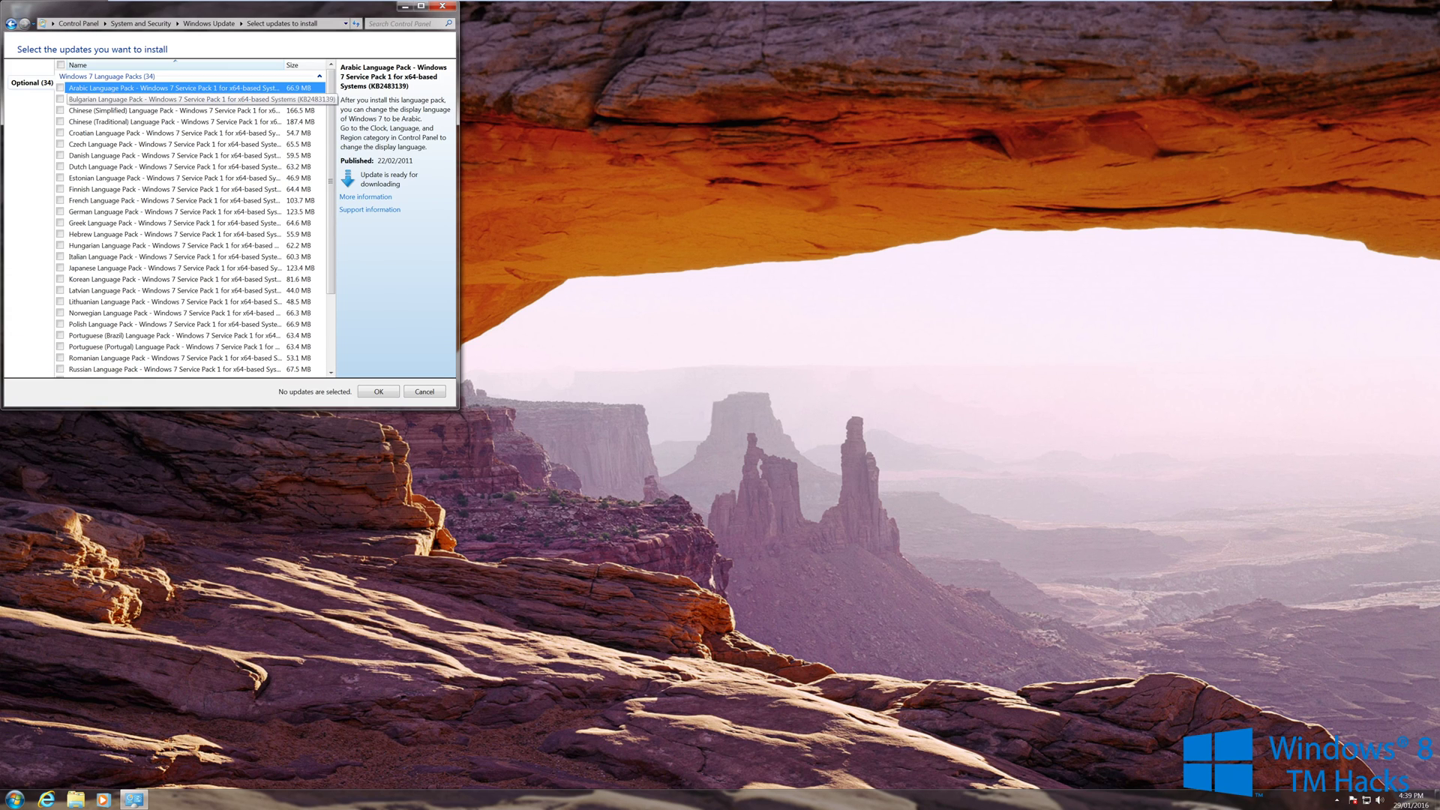
{"action": "scroll", "coordinate": [191, 225], "scroll_direction": "down", "scroll_amount": 1}
{"action": "scroll", "coordinate": [191, 225], "scroll_direction": "up", "scroll_amount": 1}
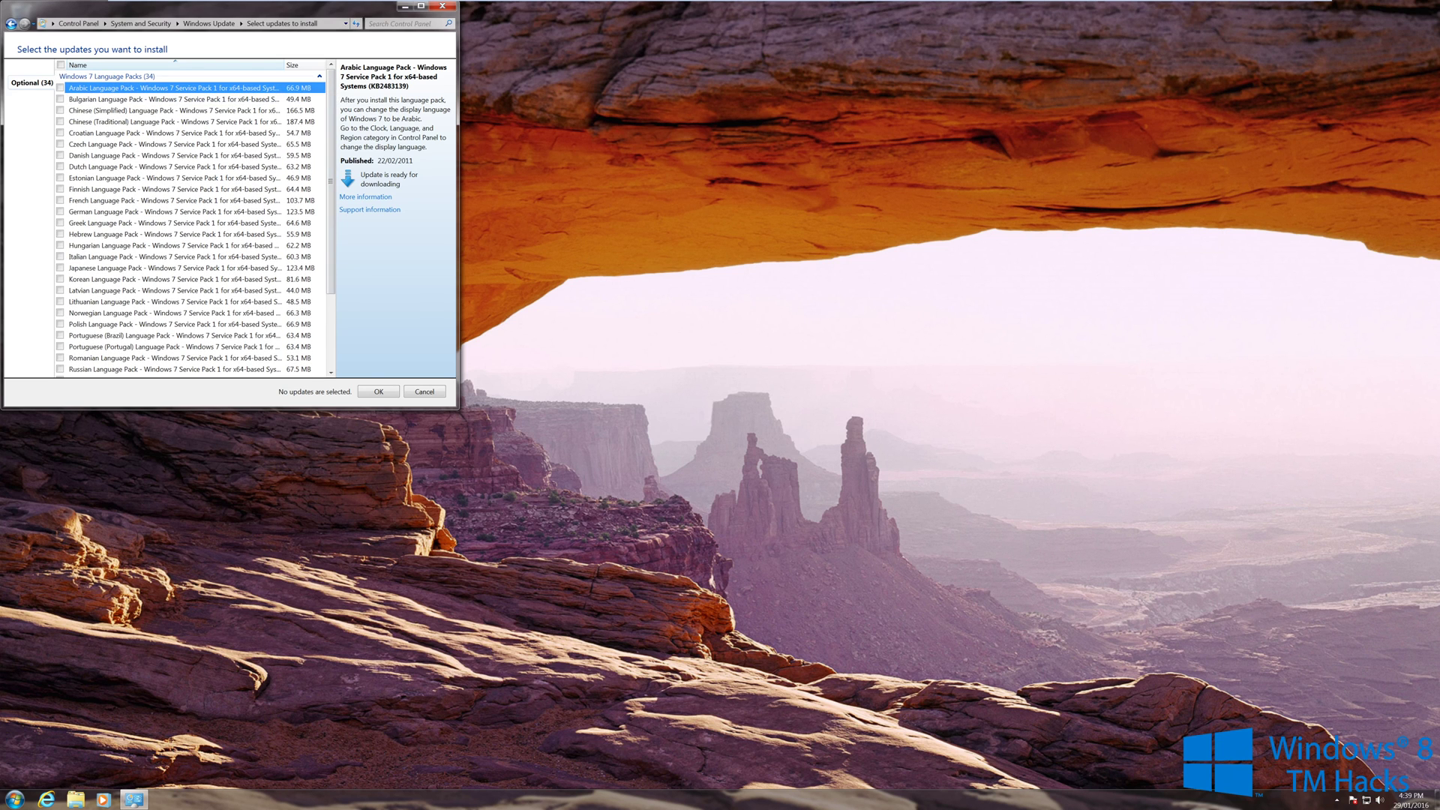
{"action": "key", "text": "alt+F4"}
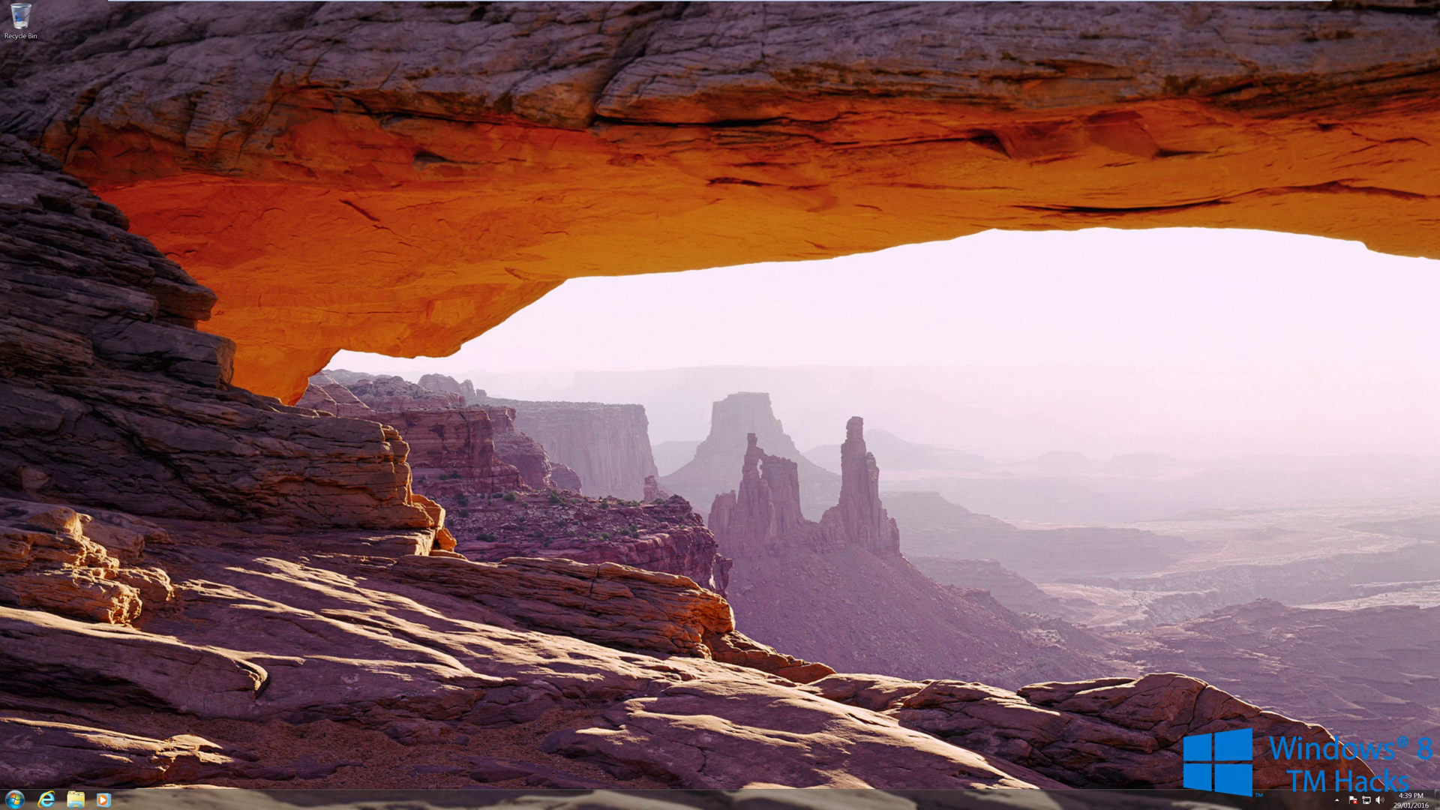